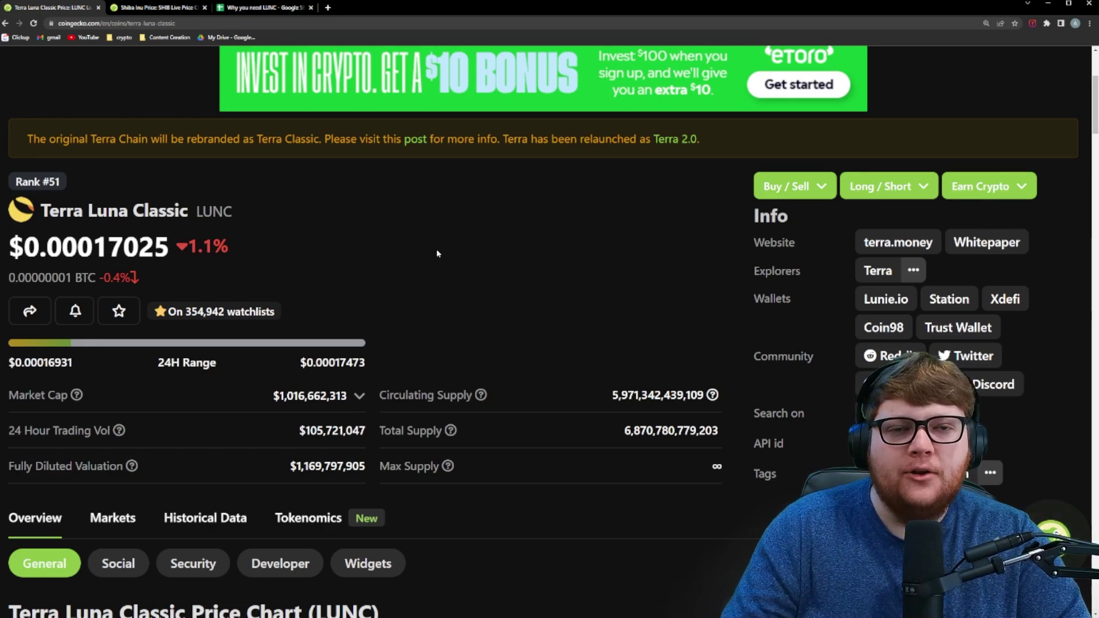
Switch from CoinGecko to the 'Why you need LUNC' sheet showing price 0.00017 and $0.01 projections.
key(ctrl+3)
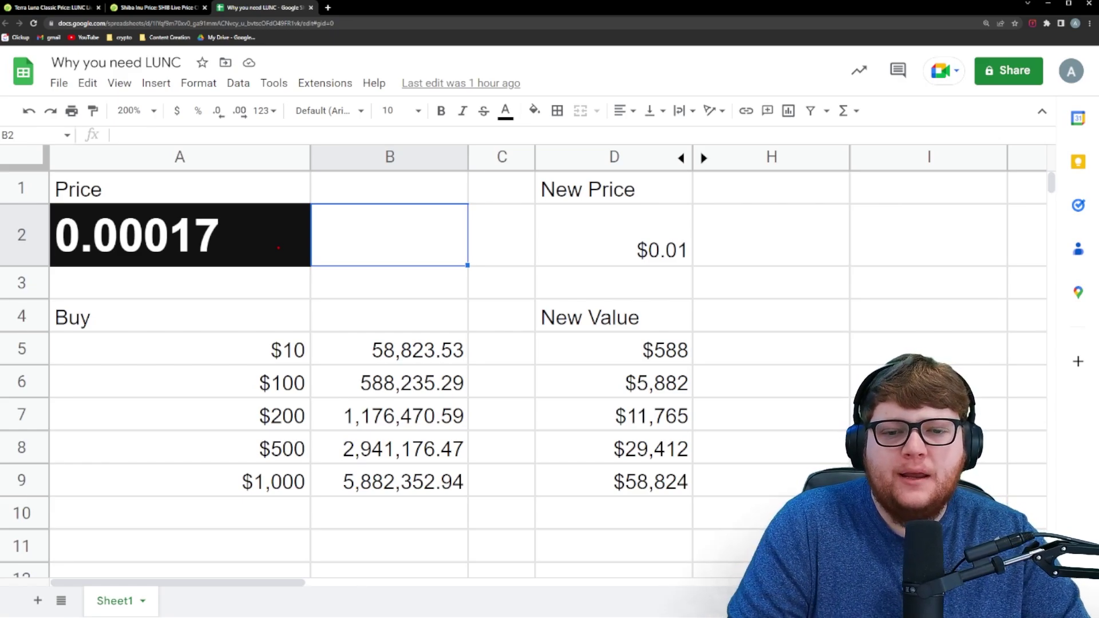
mouse_move(318, 332)
mouse_down()
mouse_move(266, 362)
mouse_move(307, 333)
mouse_up()
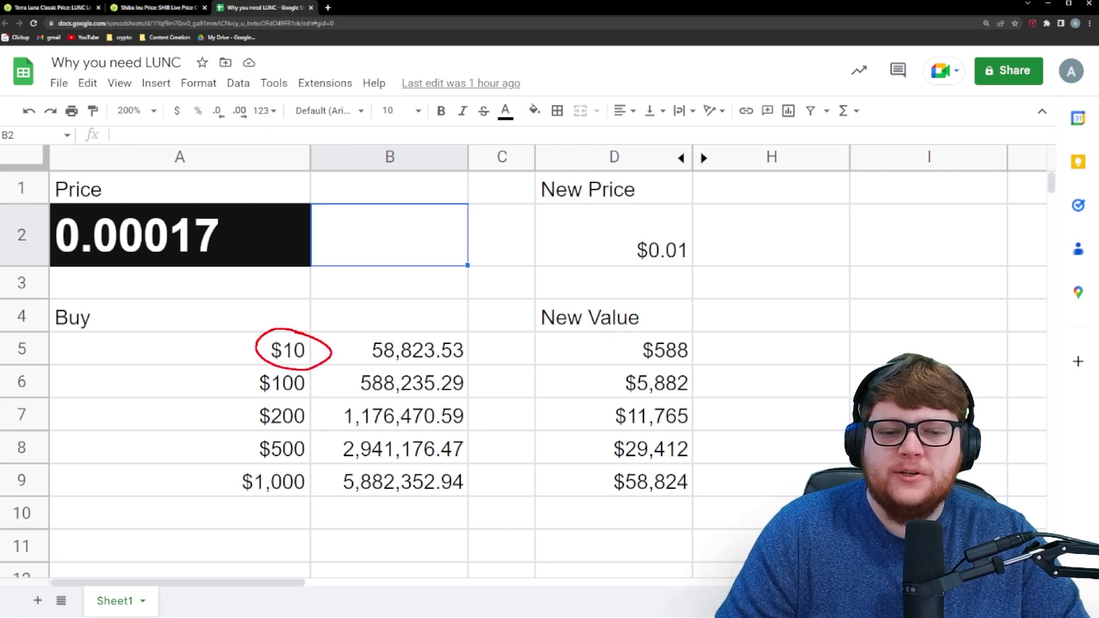
mouse_move(469, 328)
mouse_down()
mouse_move(424, 323)
mouse_move(422, 366)
mouse_move(451, 329)
mouse_up()
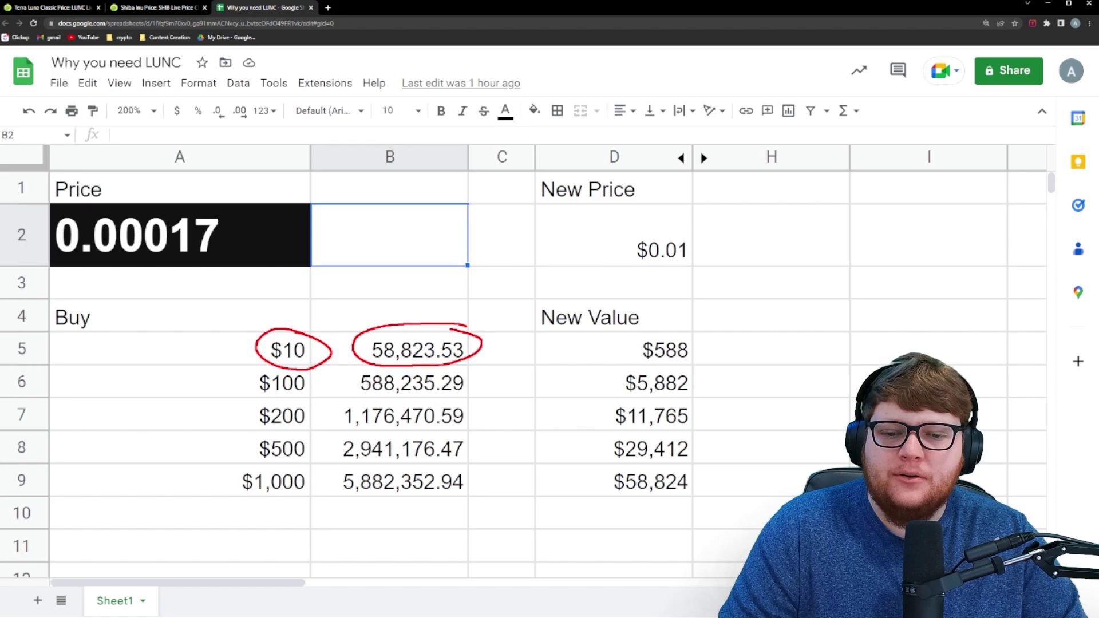
mouse_move(303, 376)
mouse_down()
mouse_move(229, 388)
mouse_move(304, 379)
mouse_up()
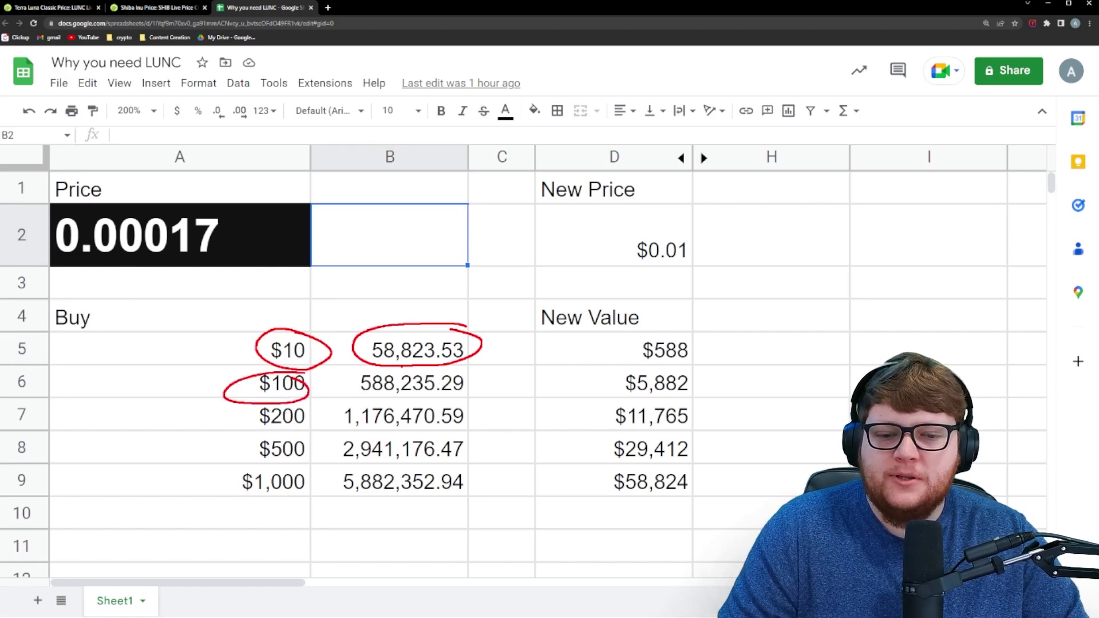
mouse_move(436, 369)
mouse_down()
mouse_move(388, 366)
mouse_move(473, 399)
mouse_move(427, 371)
mouse_up()
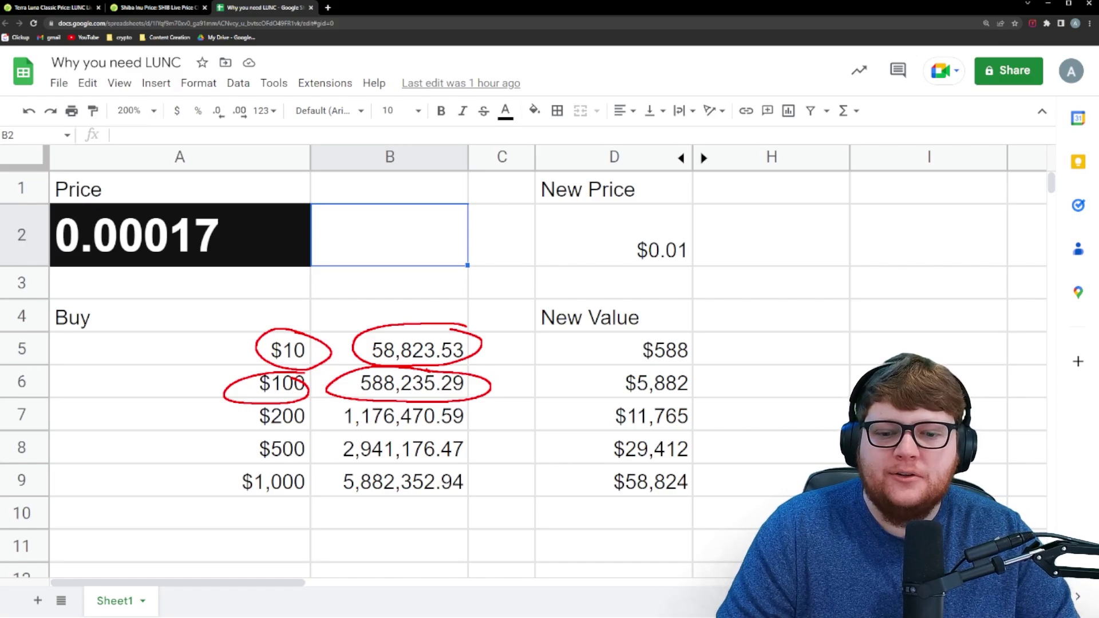
mouse_move(311, 403)
mouse_down()
mouse_move(286, 399)
mouse_move(309, 428)
mouse_move(312, 401)
mouse_move(387, 436)
mouse_move(478, 421)
mouse_move(395, 396)
mouse_up()
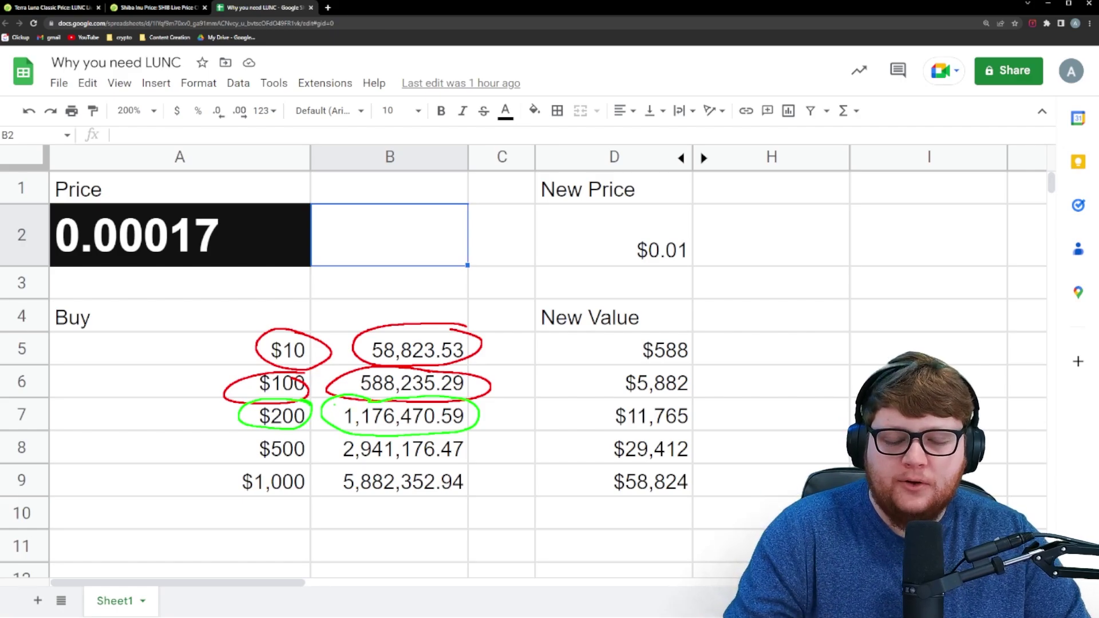
mouse_move(312, 430)
mouse_down()
mouse_move(306, 462)
mouse_move(297, 438)
mouse_move(405, 465)
mouse_move(474, 465)
mouse_up()
mouse_move(309, 475)
mouse_down()
mouse_move(308, 484)
mouse_move(475, 496)
mouse_up()
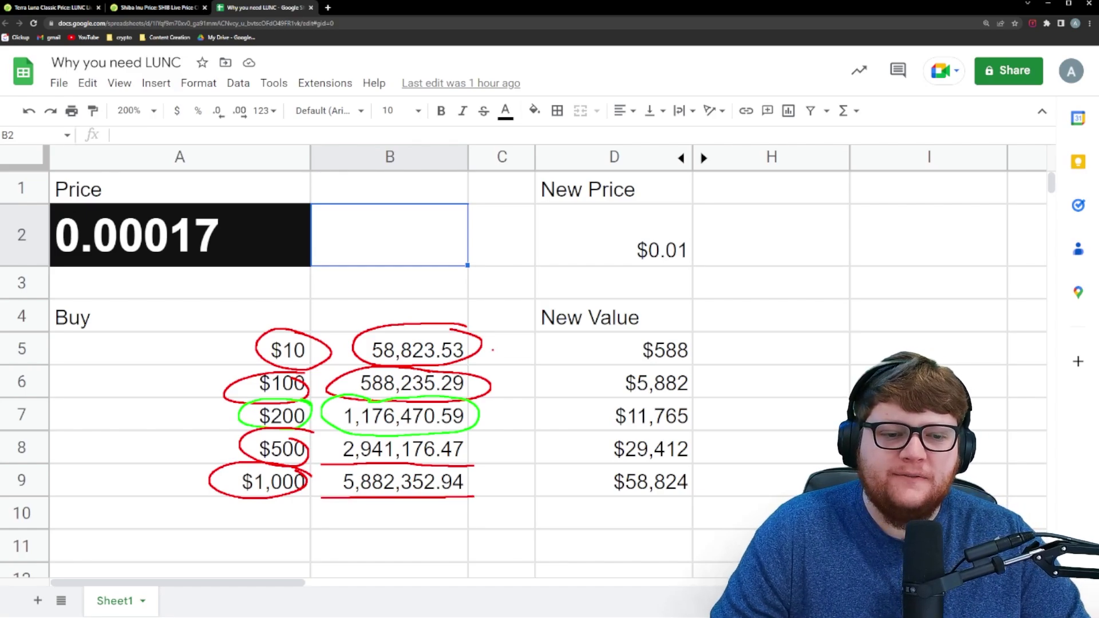
mouse_move(694, 222)
mouse_down()
mouse_move(706, 243)
mouse_move(690, 230)
mouse_up()
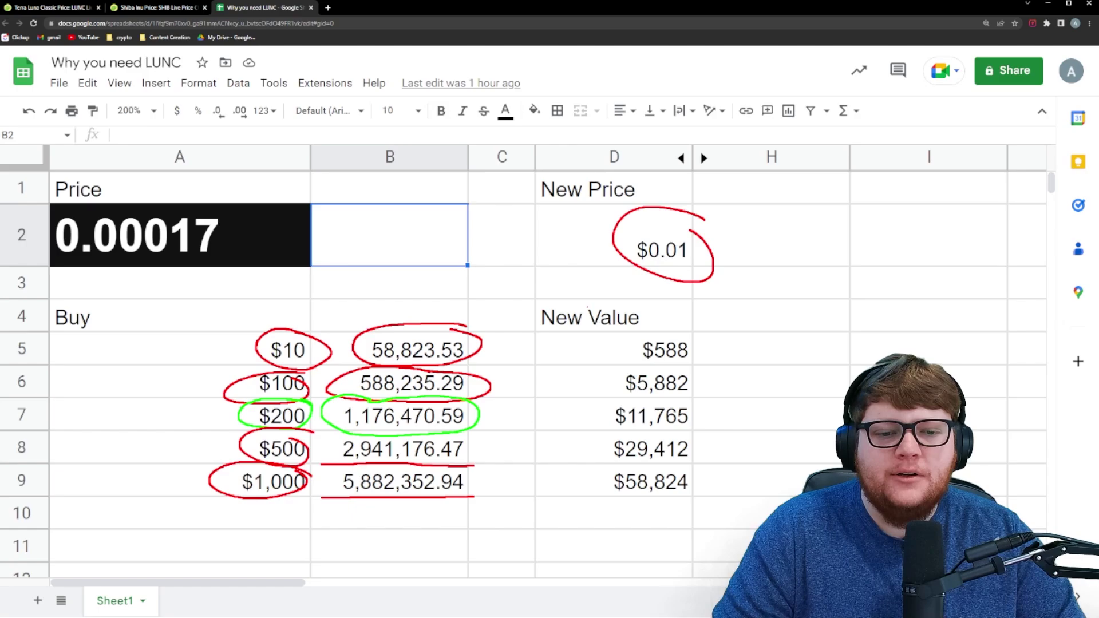
drag(495, 347, 555, 346)
mouse_move(686, 331)
mouse_down()
mouse_move(684, 366)
mouse_move(703, 338)
mouse_up()
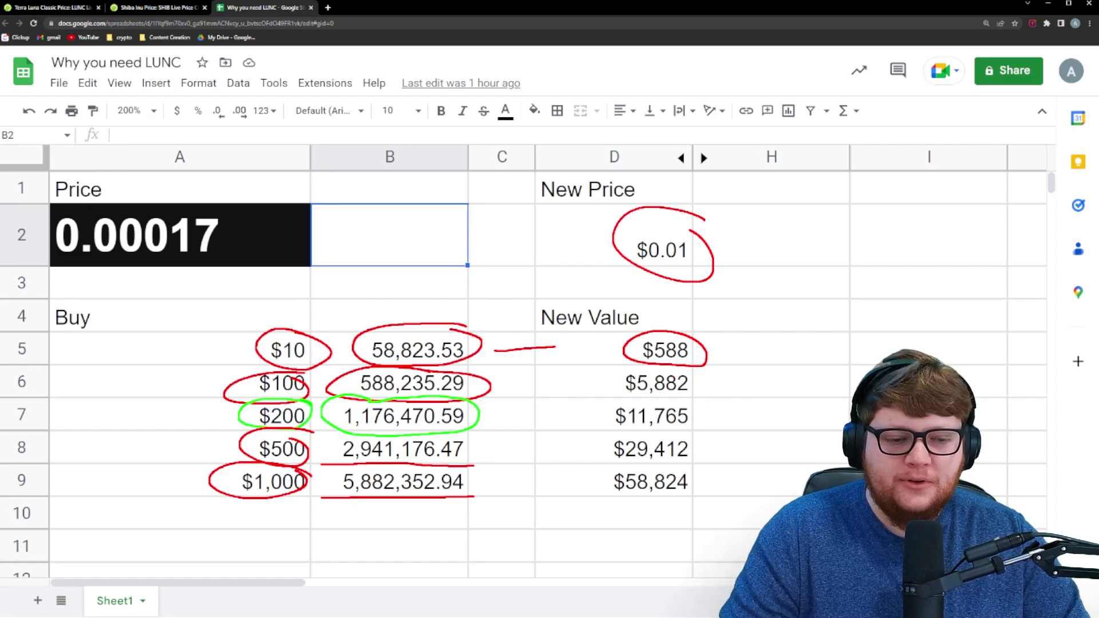
mouse_move(704, 371)
mouse_down()
mouse_move(689, 365)
mouse_move(683, 399)
mouse_move(703, 372)
mouse_move(605, 397)
mouse_move(699, 410)
mouse_up()
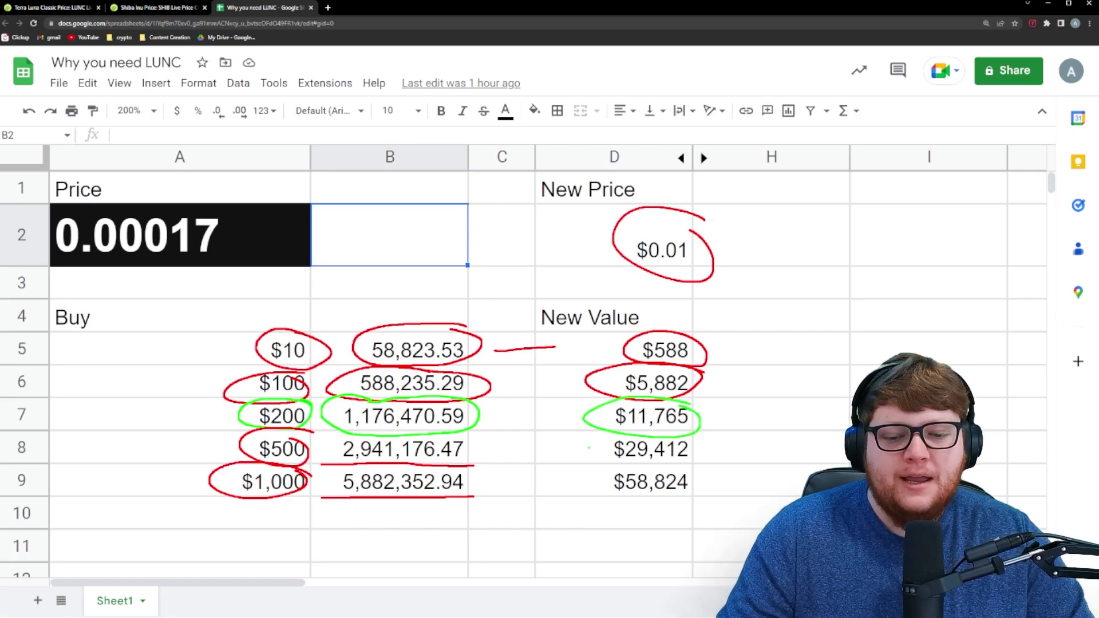
key(e)
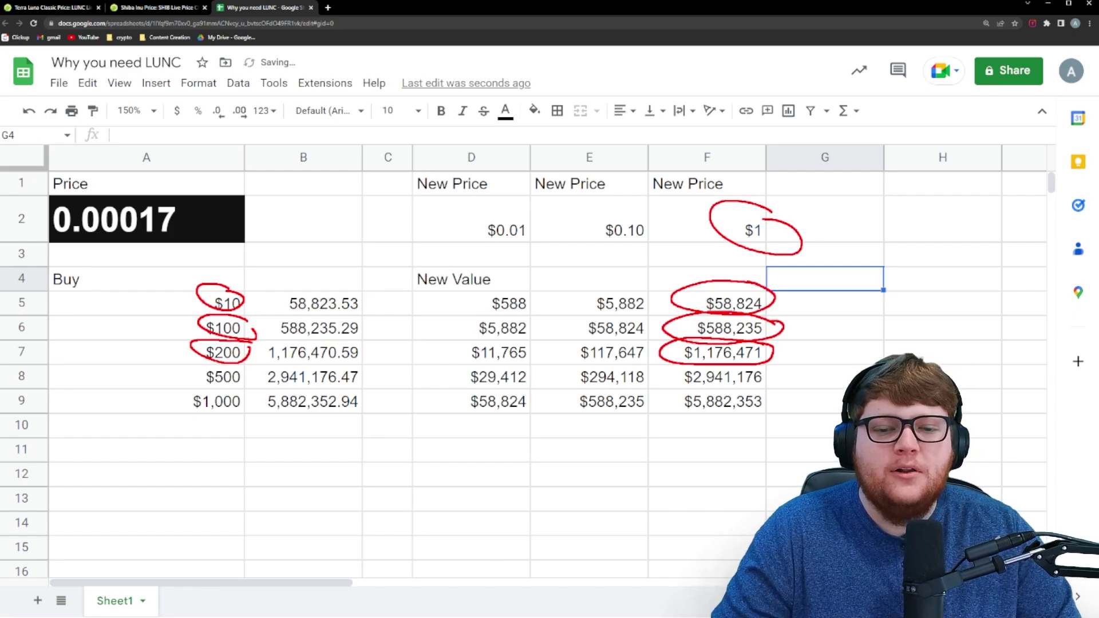
mouse_move(243, 365)
mouse_down()
mouse_move(246, 387)
mouse_move(255, 373)
mouse_up()
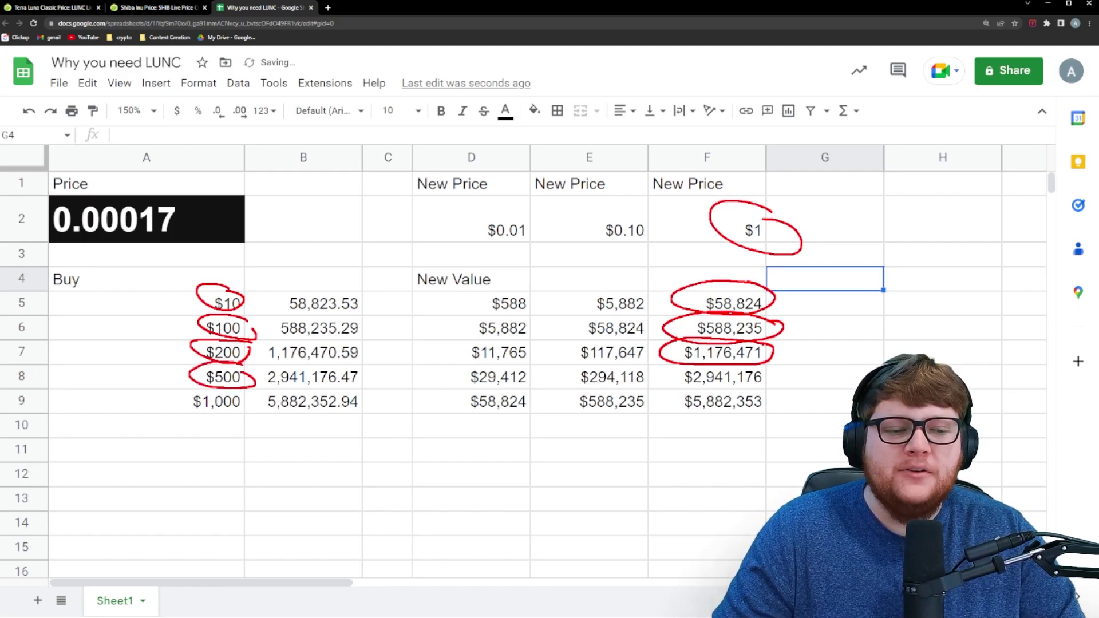
mouse_move(779, 378)
mouse_down()
mouse_move(761, 391)
mouse_move(781, 383)
mouse_up()
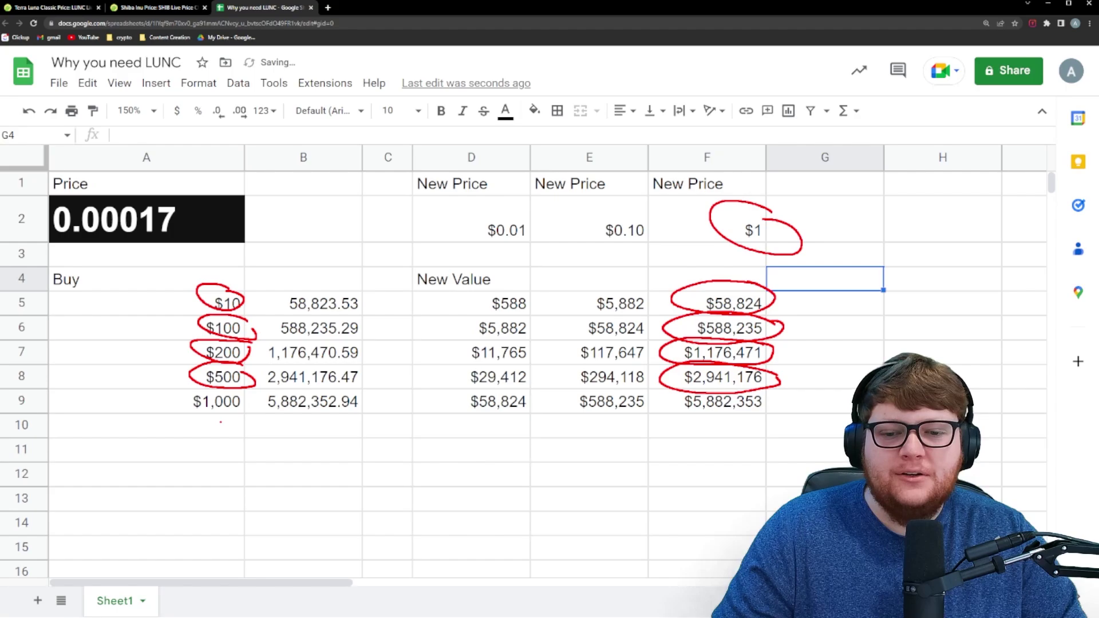
key(e)
mouse_move(227, 384)
mouse_down()
mouse_move(175, 400)
mouse_move(246, 389)
mouse_up()
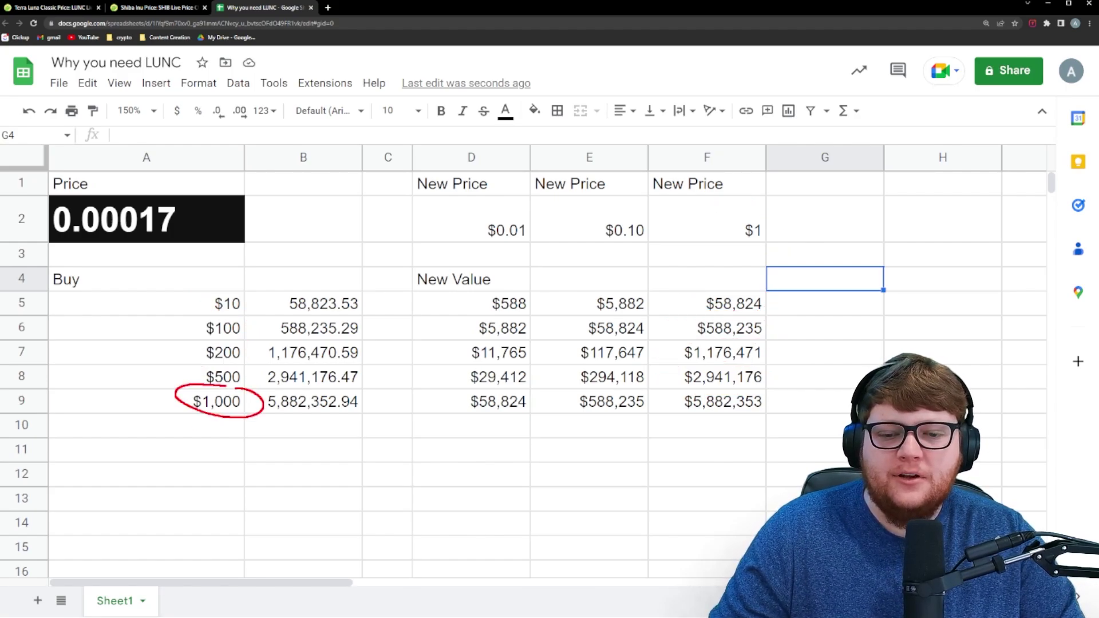
mouse_move(764, 383)
mouse_down()
mouse_move(723, 393)
mouse_move(765, 397)
mouse_up()
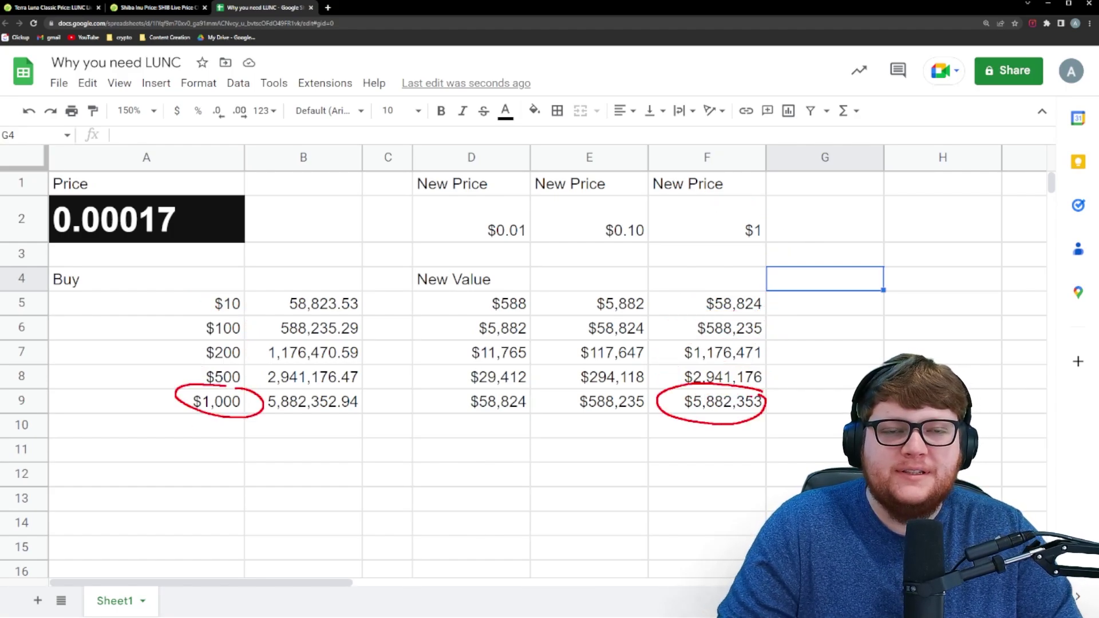
key(e)
click(770, 400)
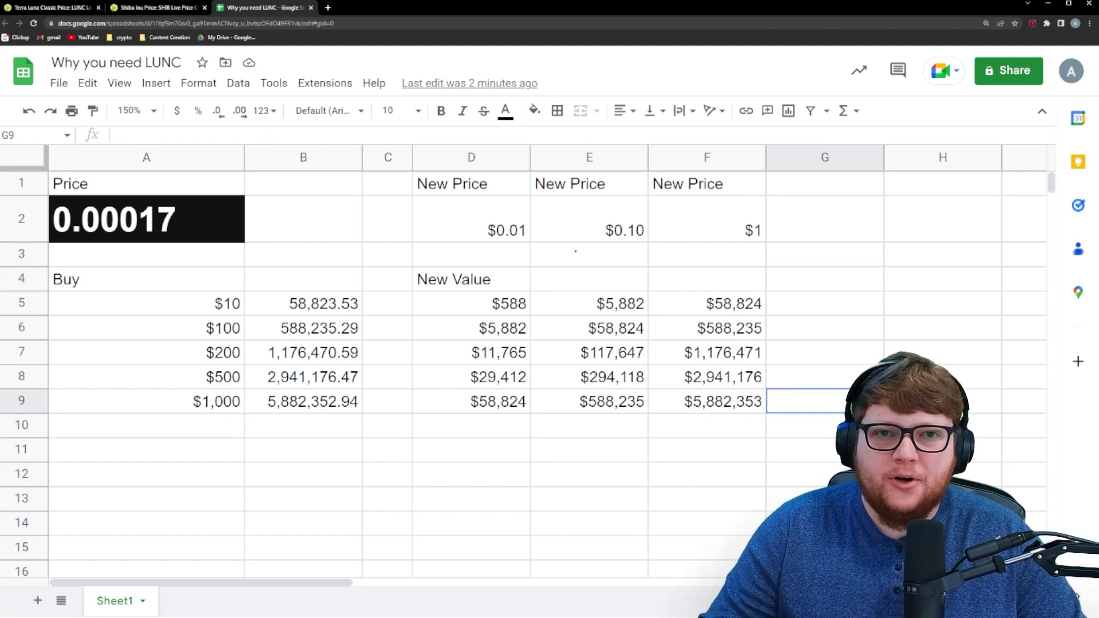
drag(547, 169, 741, 420)
drag(735, 171, 554, 367)
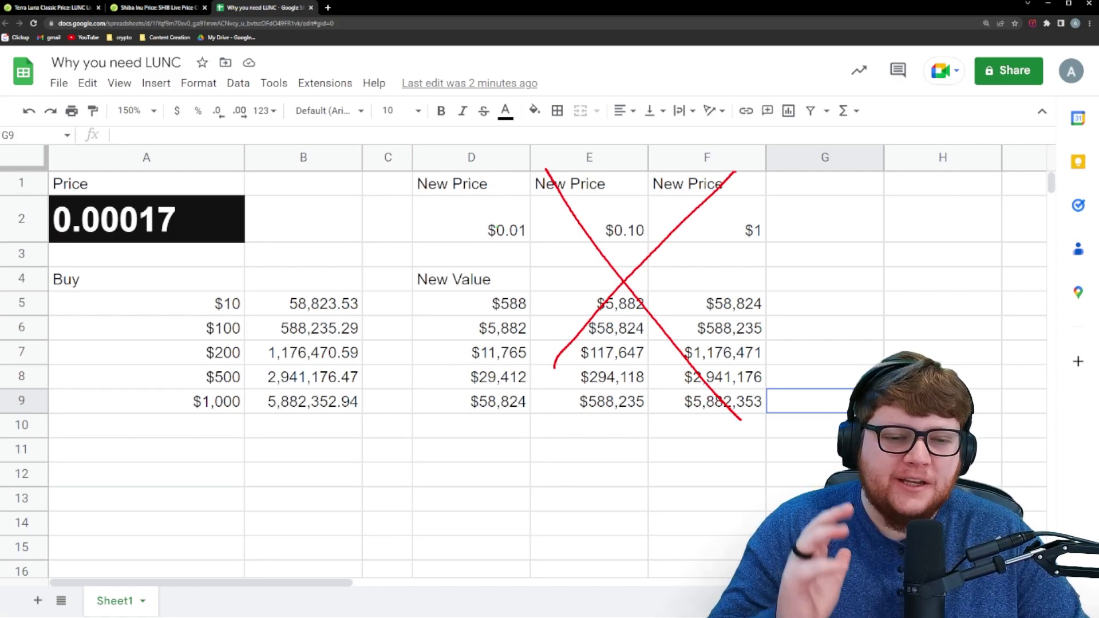
mouse_move(525, 215)
mouse_down()
mouse_move(535, 246)
mouse_move(526, 211)
mouse_up()
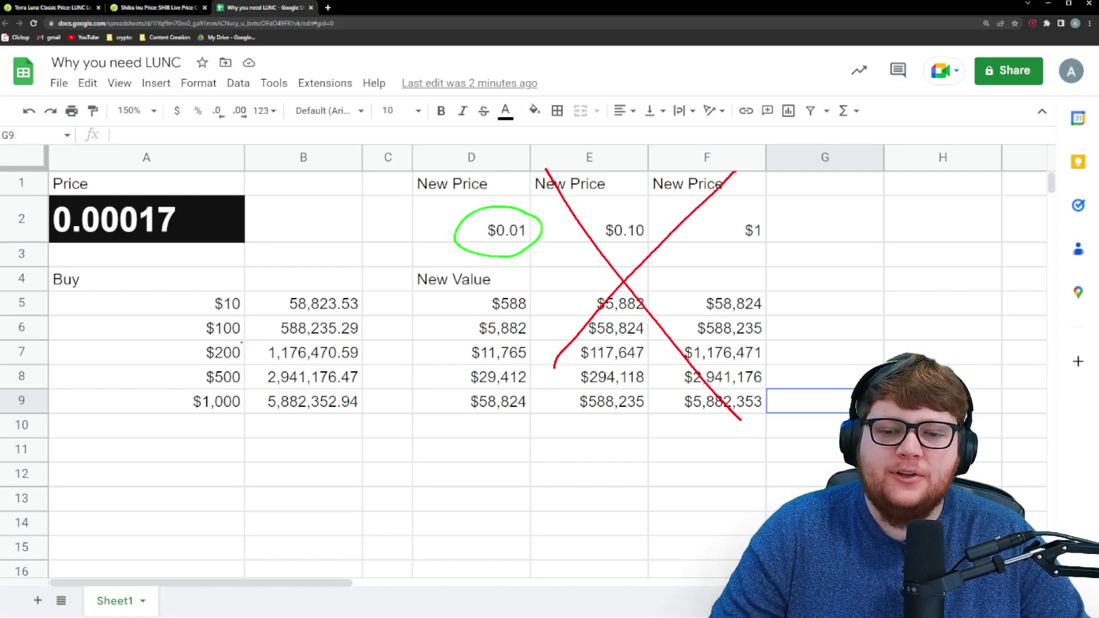
mouse_move(241, 342)
mouse_down()
mouse_move(229, 368)
mouse_move(246, 348)
mouse_up()
mouse_move(511, 344)
mouse_down()
mouse_move(466, 372)
mouse_move(535, 343)
mouse_up()
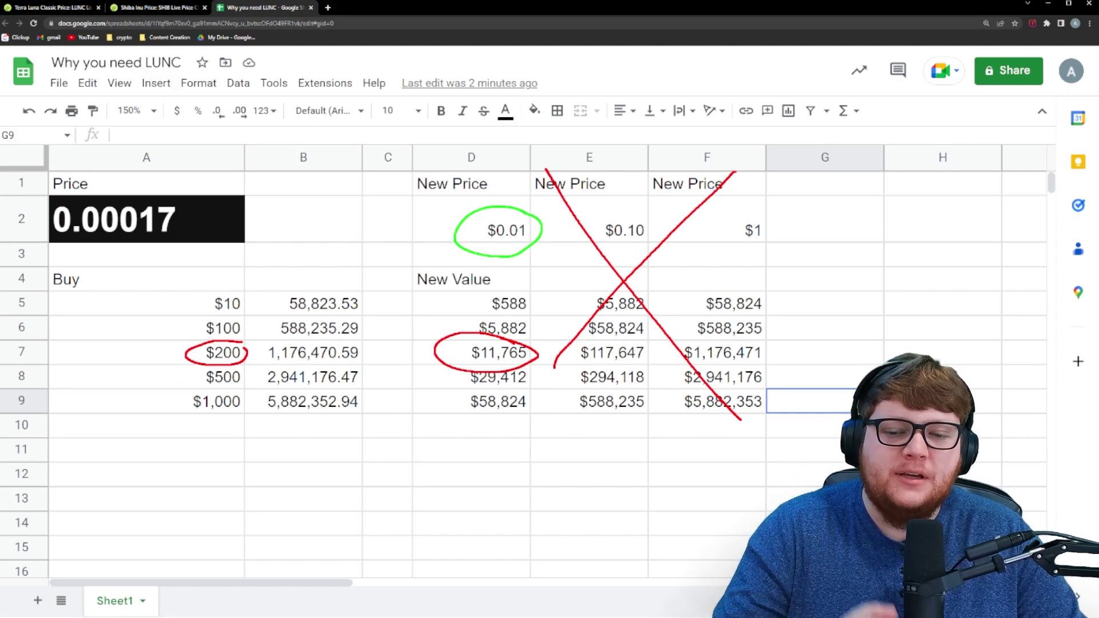
mouse_move(240, 392)
mouse_down()
mouse_move(243, 421)
mouse_move(252, 401)
mouse_up()
mouse_move(529, 391)
mouse_down()
mouse_move(443, 398)
mouse_move(541, 398)
mouse_up()
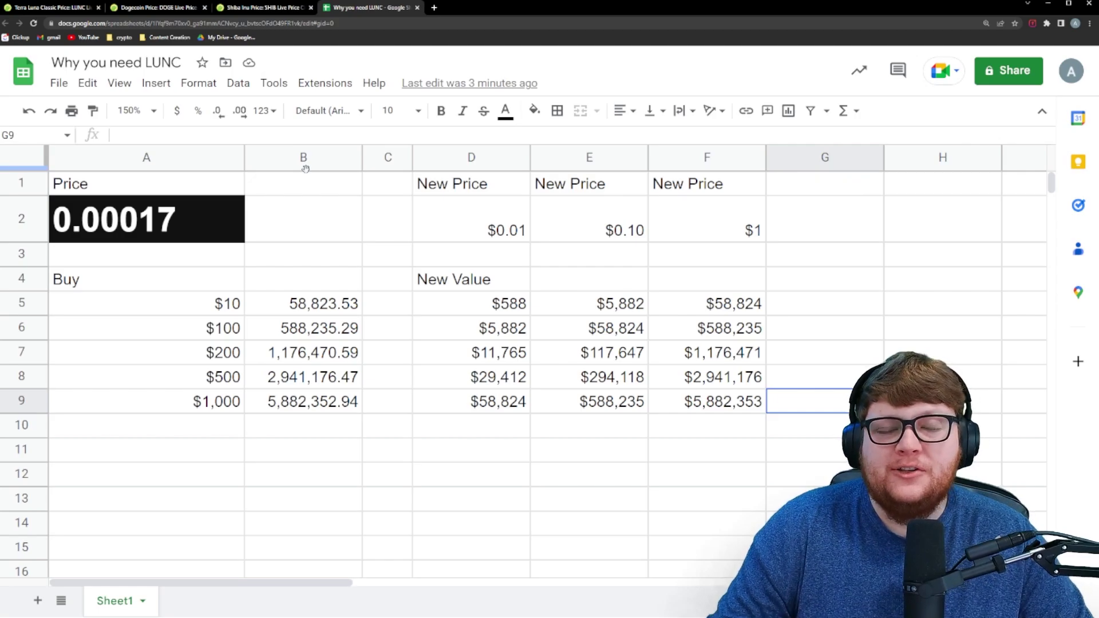
On the Terra Luna Classic page, highlight the 6,870,780,779,203 total supply and $1,016,662,313 market cap.
click(23, 8)
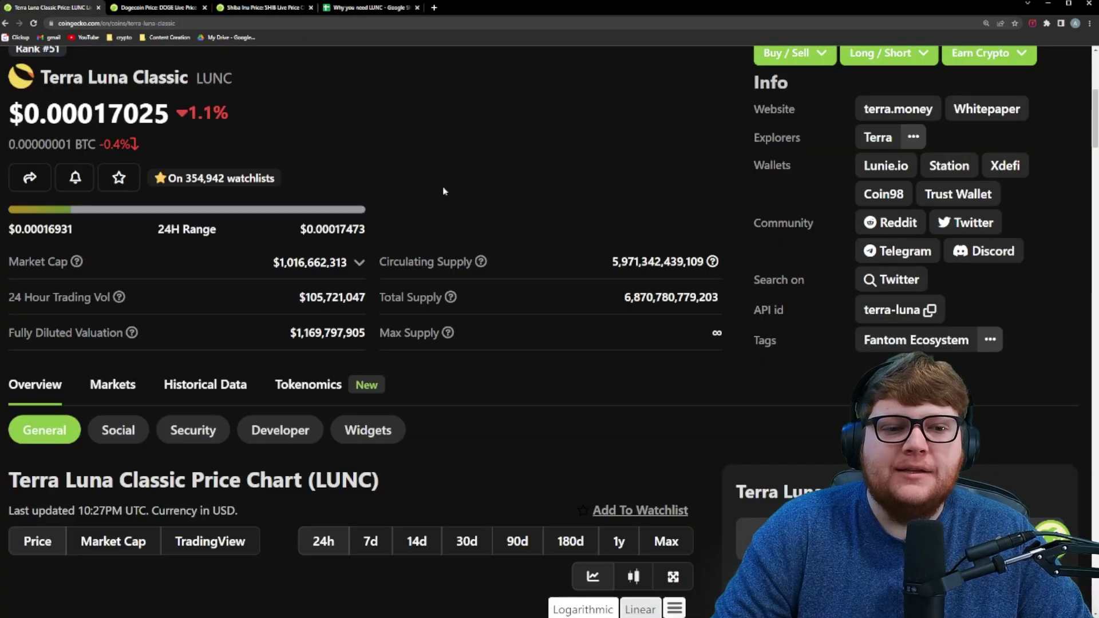
drag(620, 304, 724, 305)
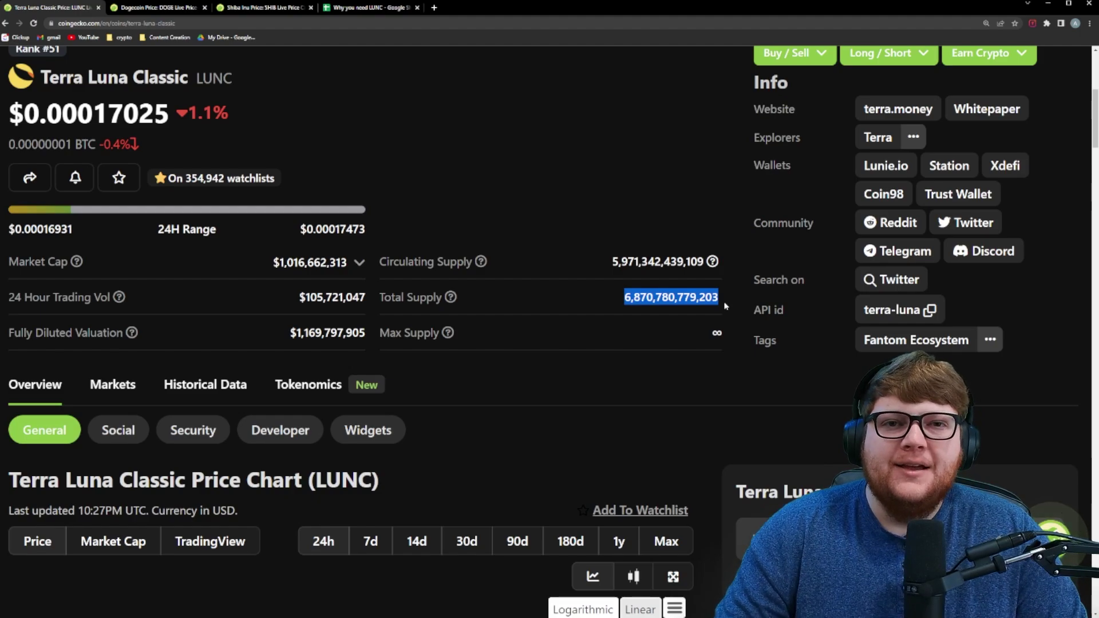
click(440, 198)
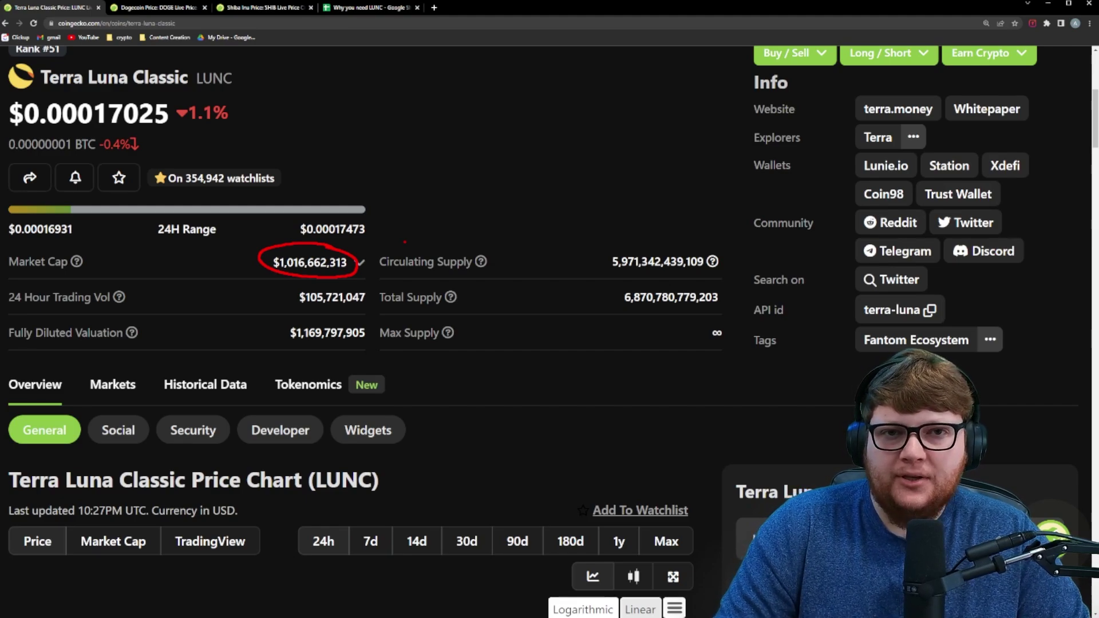
key(Escape)
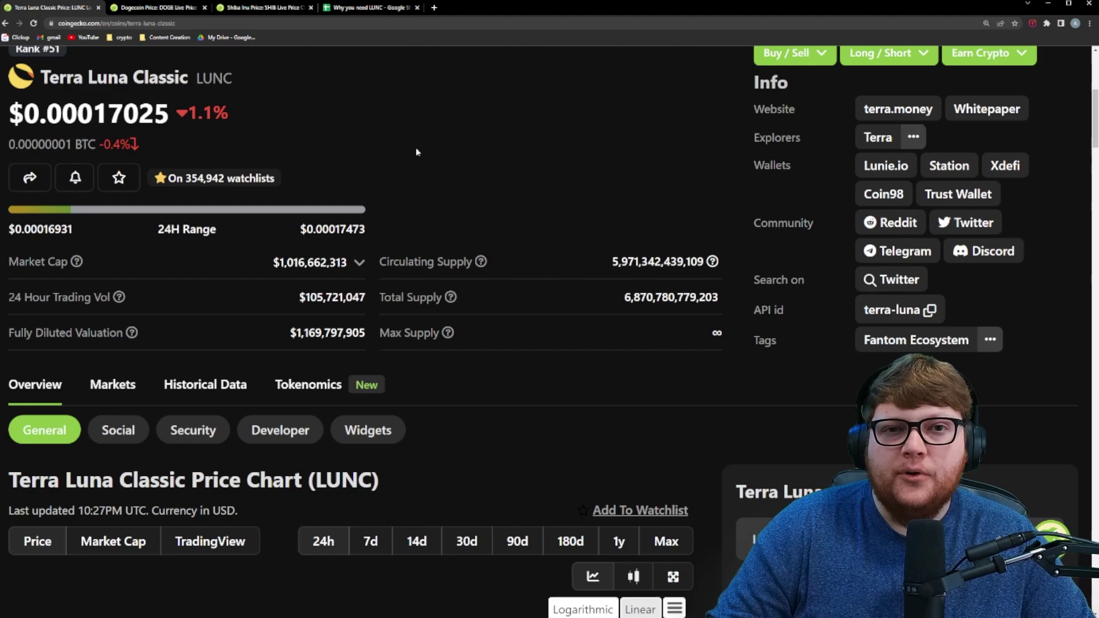
Annotate Dogecoin's $88,794,768,977 May 2021 market-cap peak, then return to the LUNC spreadsheet.
key(ctrl+Tab)
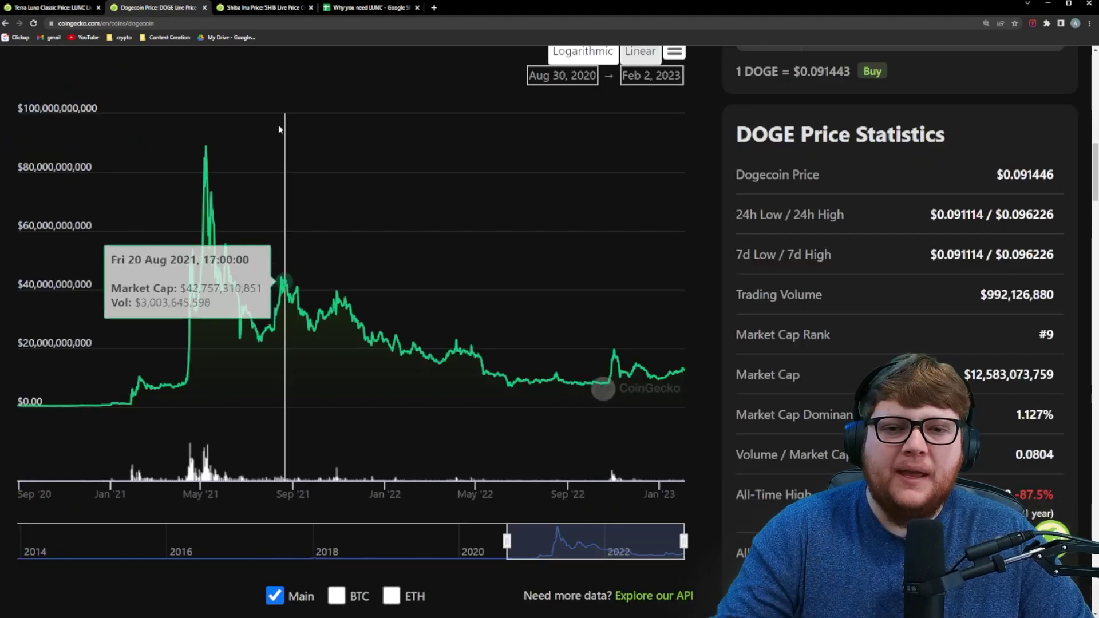
mouse_move(206, 138)
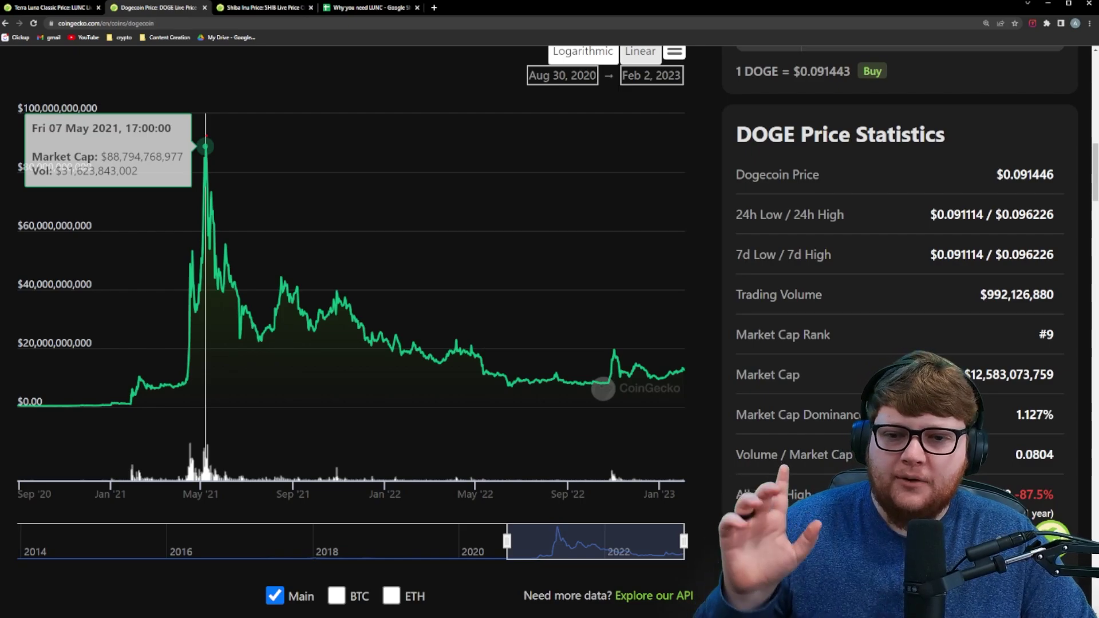
drag(99, 165, 184, 163)
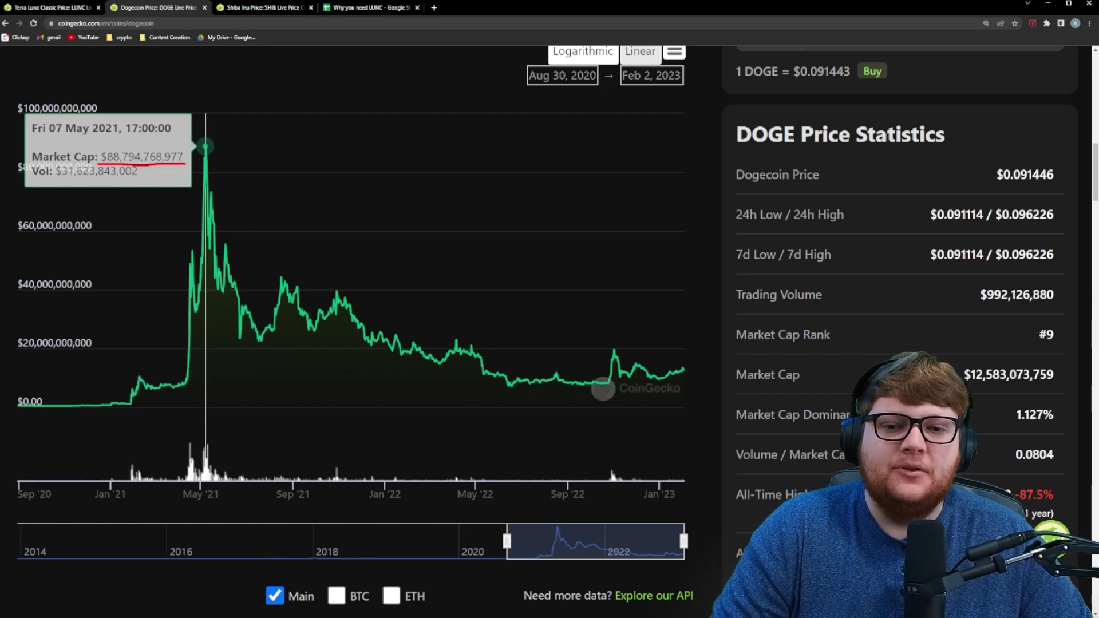
drag(189, 205, 249, 209)
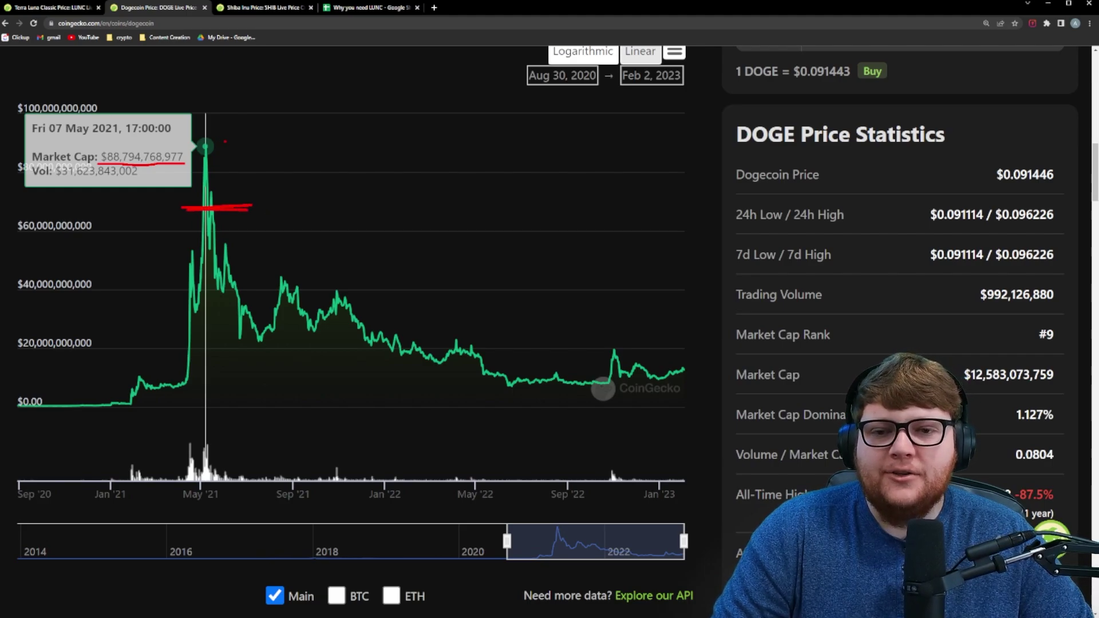
mouse_move(225, 141)
mouse_down()
mouse_move(184, 192)
mouse_move(227, 139)
mouse_up()
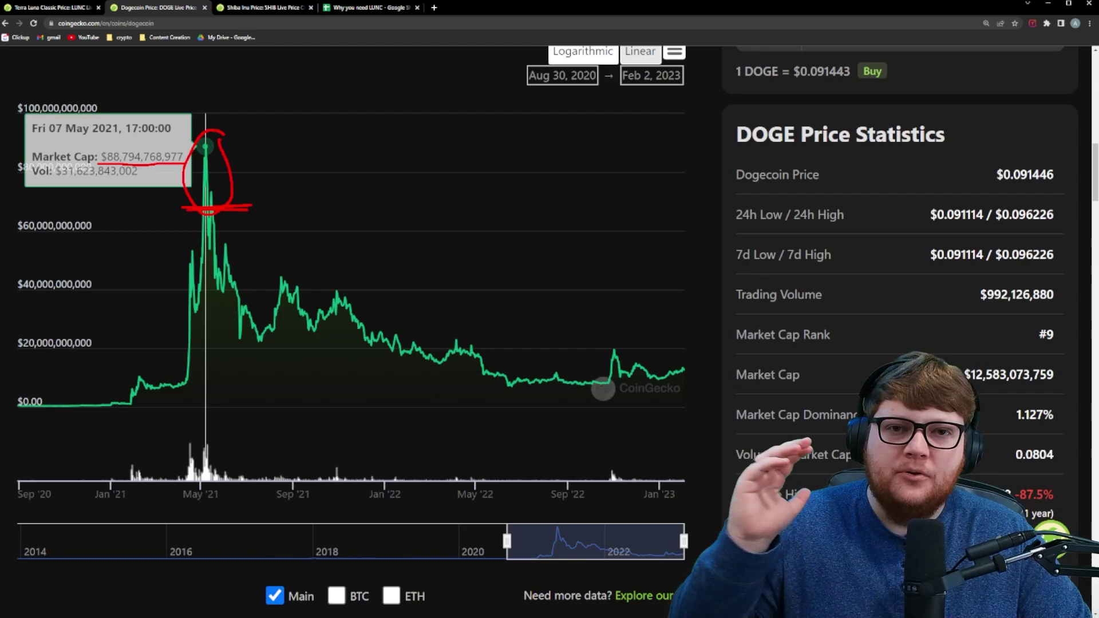
mouse_move(131, 394)
mouse_down()
mouse_move(200, 213)
mouse_move(225, 252)
mouse_move(449, 344)
mouse_move(561, 376)
mouse_up()
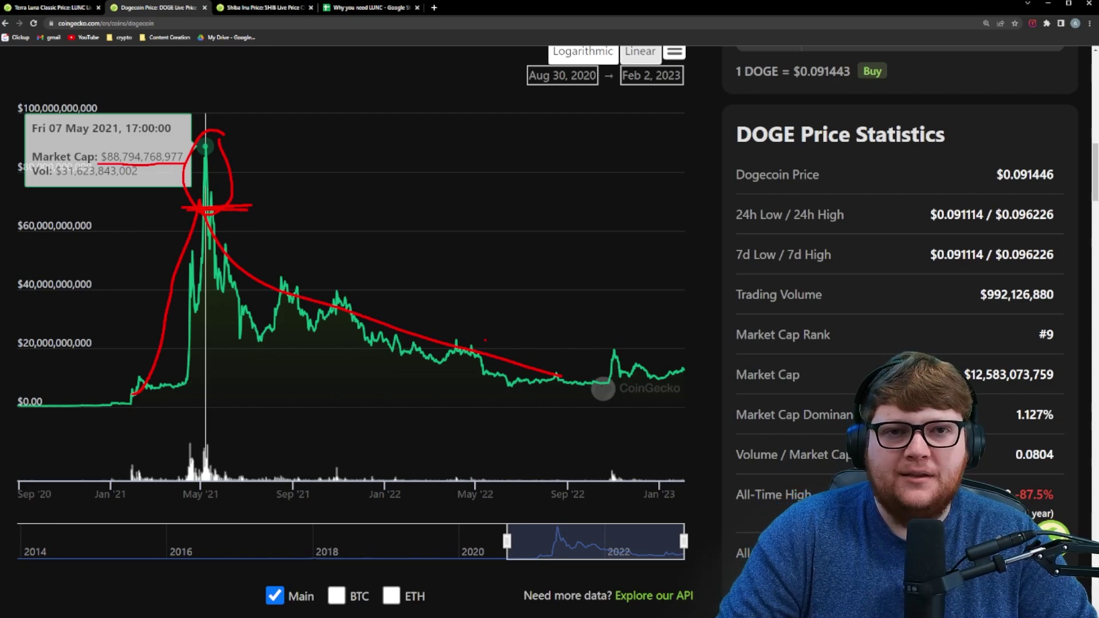
key(ctrl+4)
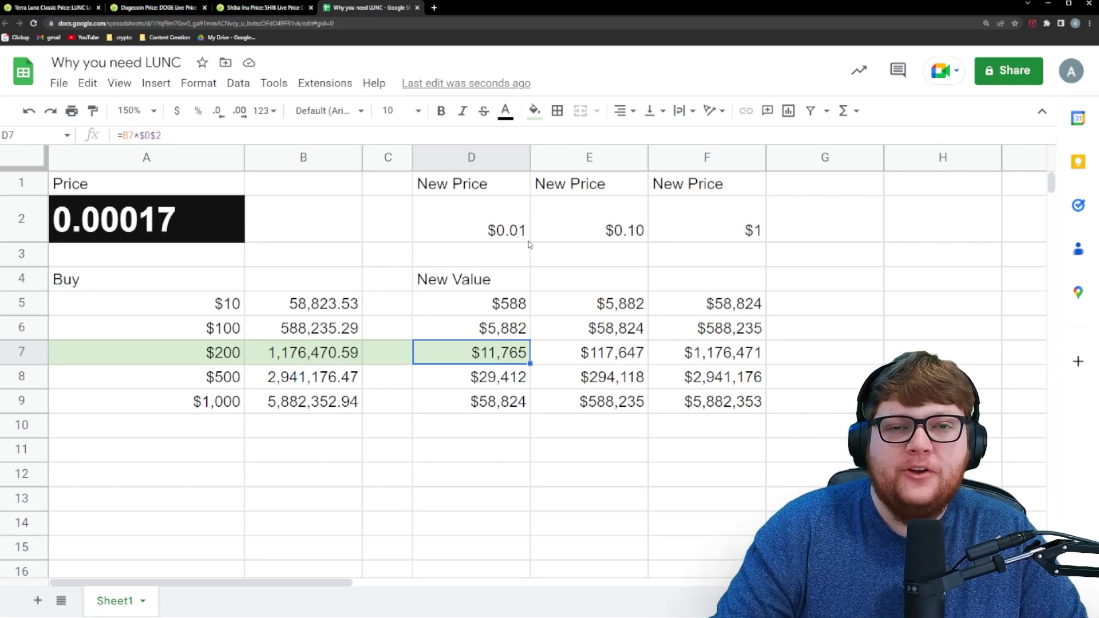
drag(532, 208, 551, 220)
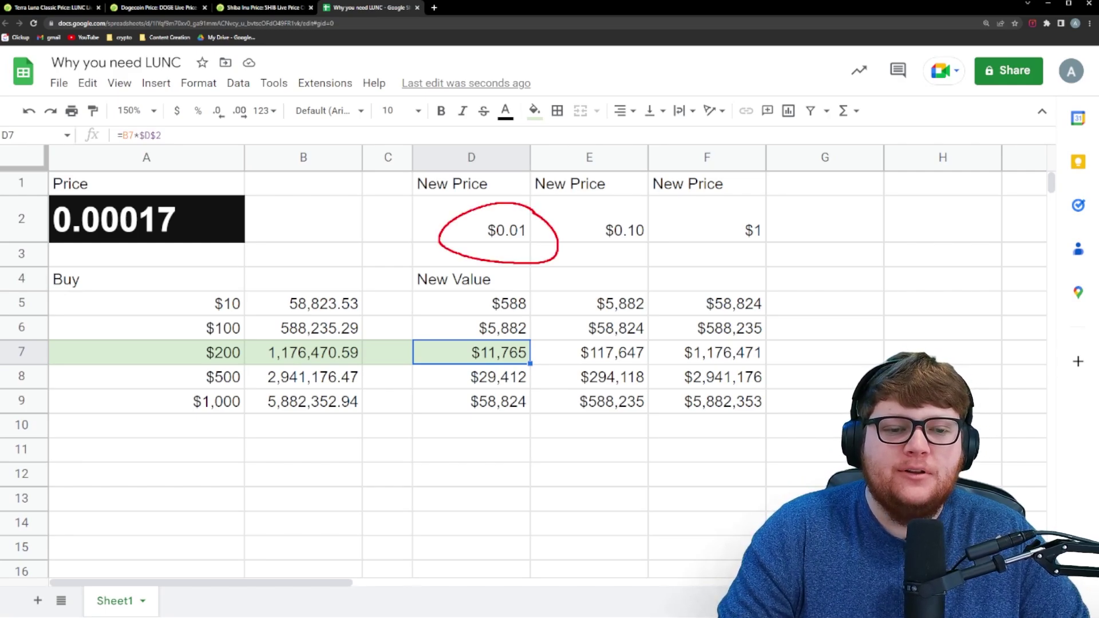